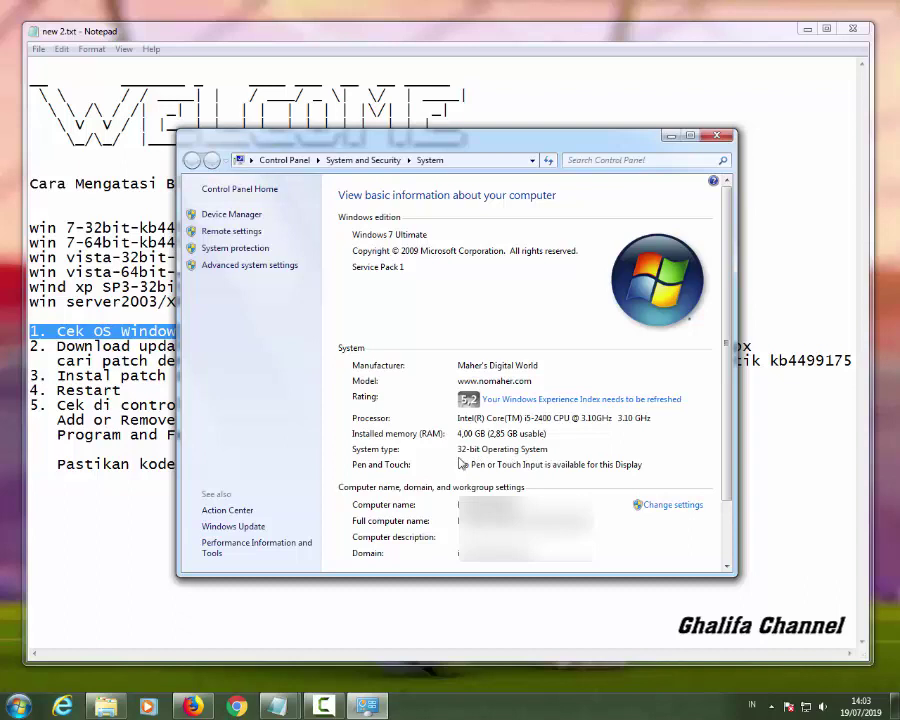
Step: Close the System window and highlight the notes' download instructions, patch list, and the Windows 7 32-bit patch code kb4499175
left_click(717, 137)
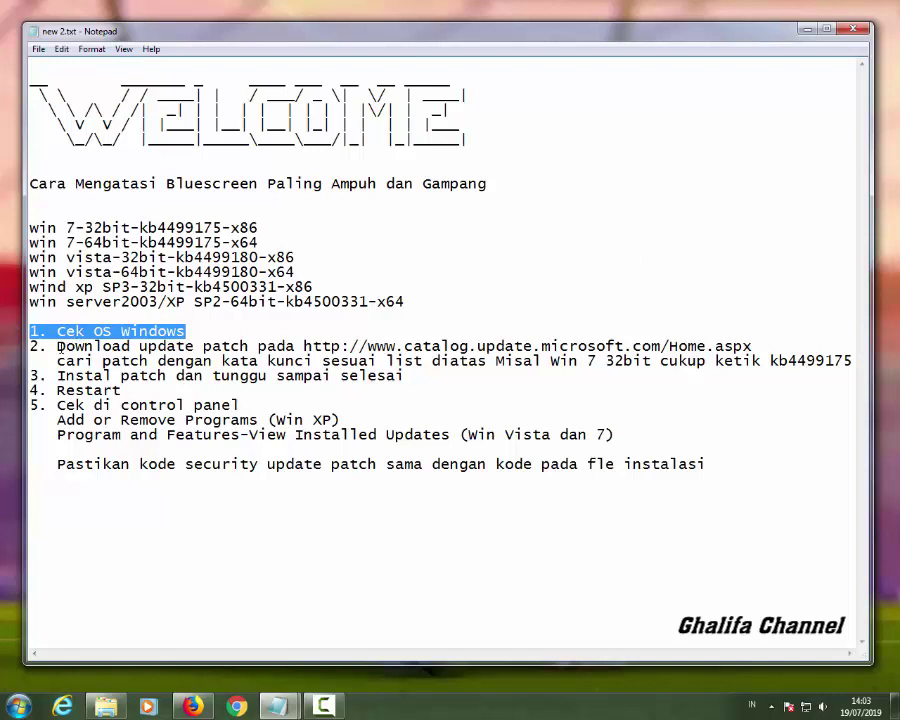
left_click_drag(58, 346, 853, 363)
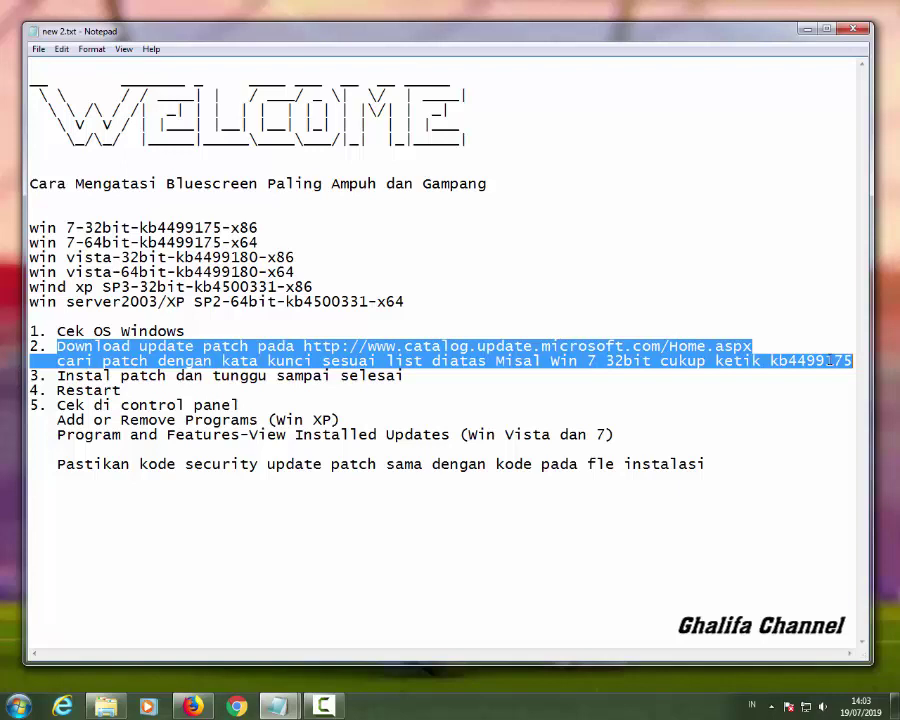
left_click_drag(28, 226, 406, 311)
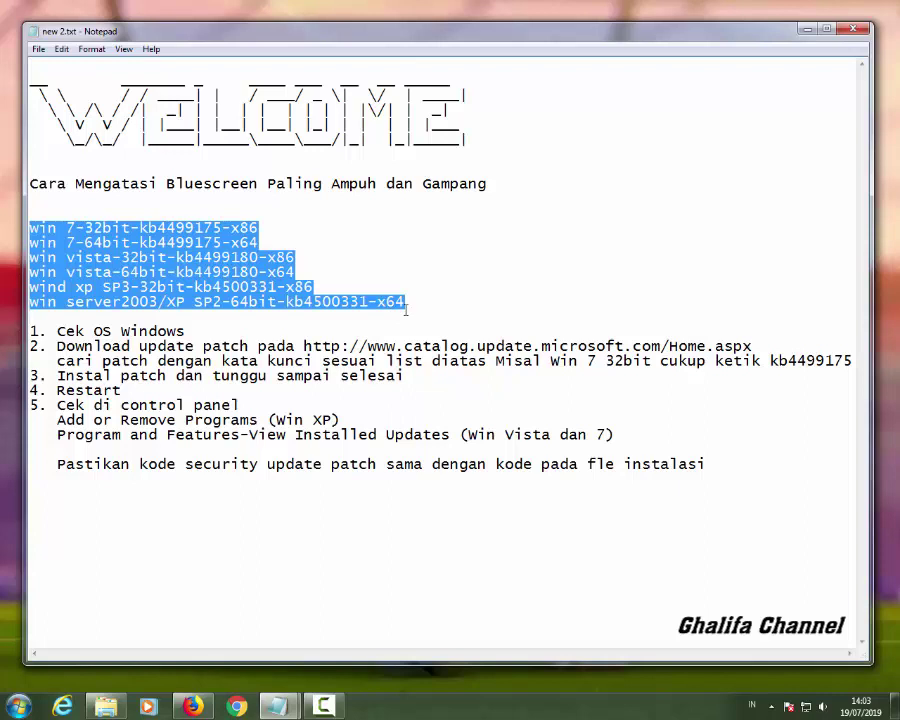
left_click(31, 227)
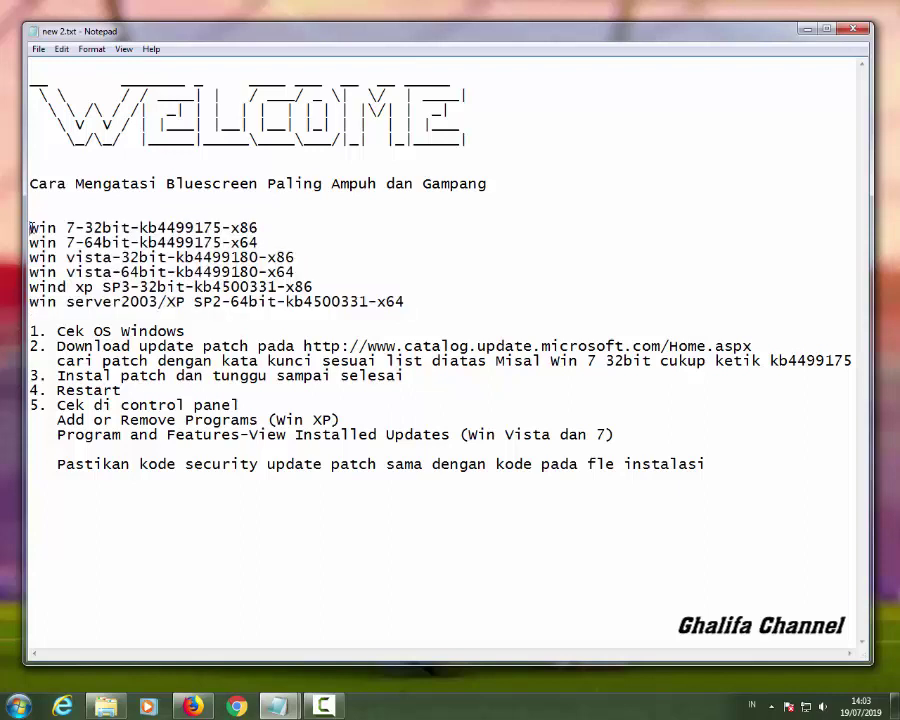
left_click_drag(31, 227, 260, 228)
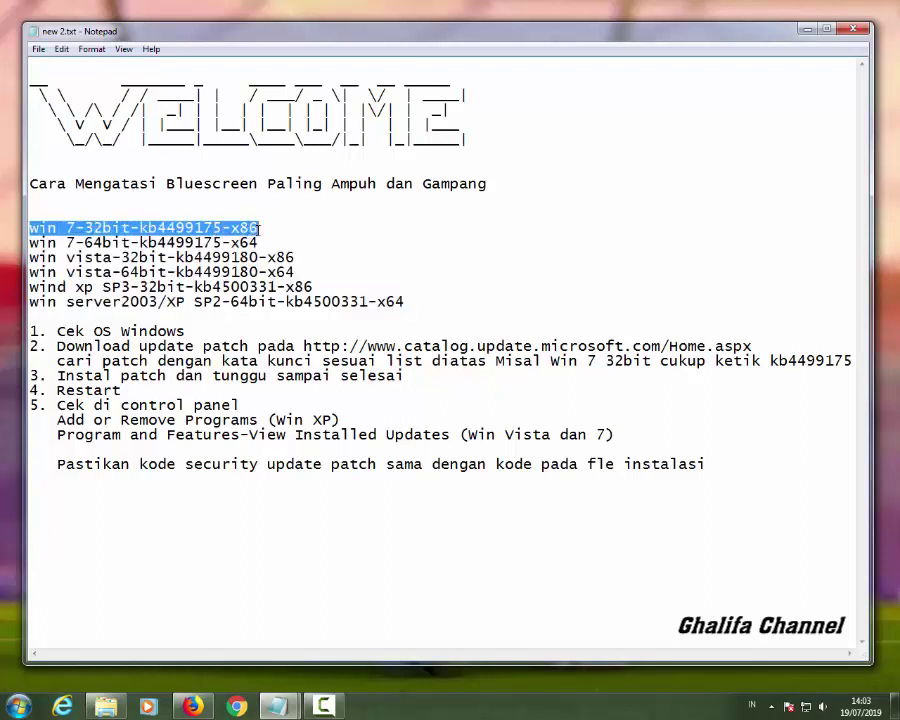
double_click(188, 227)
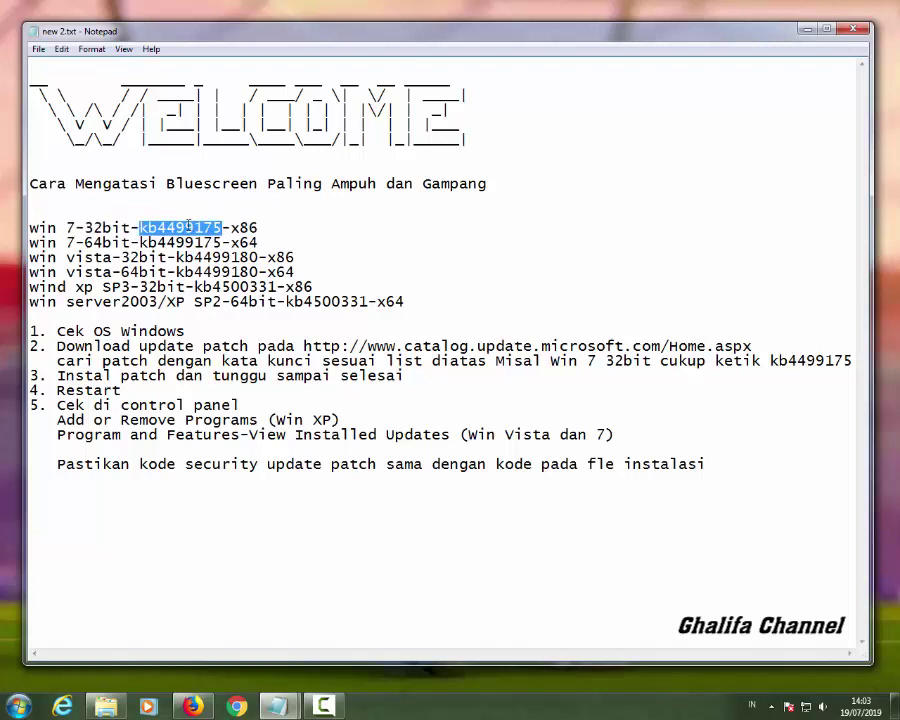
Step: Switch to Firefox and search the Microsoft Update Catalog for kb4499175
left_click(192, 706)
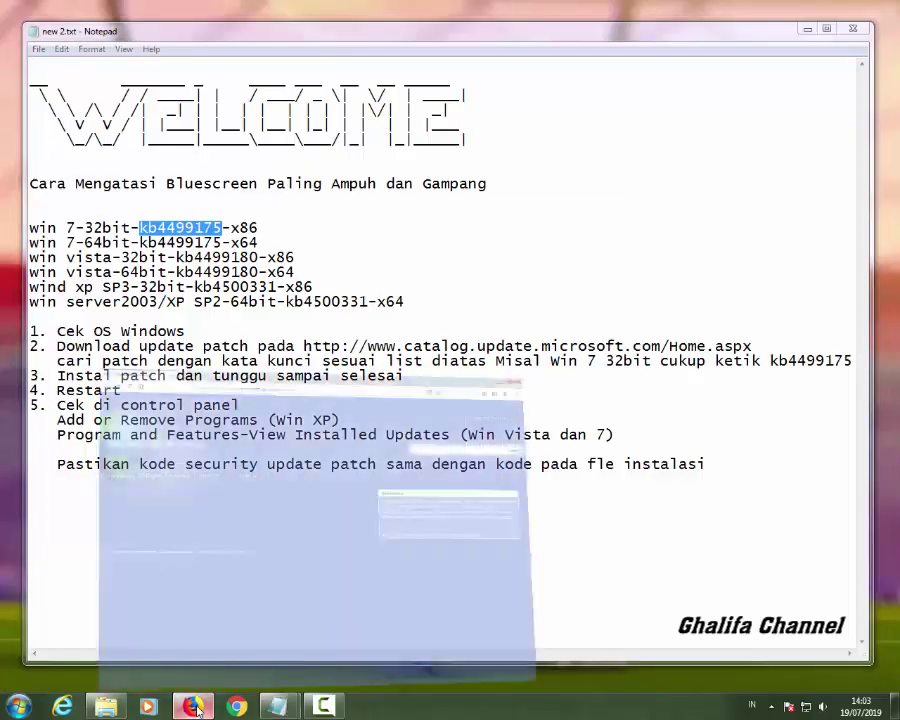
left_click(310, 43)
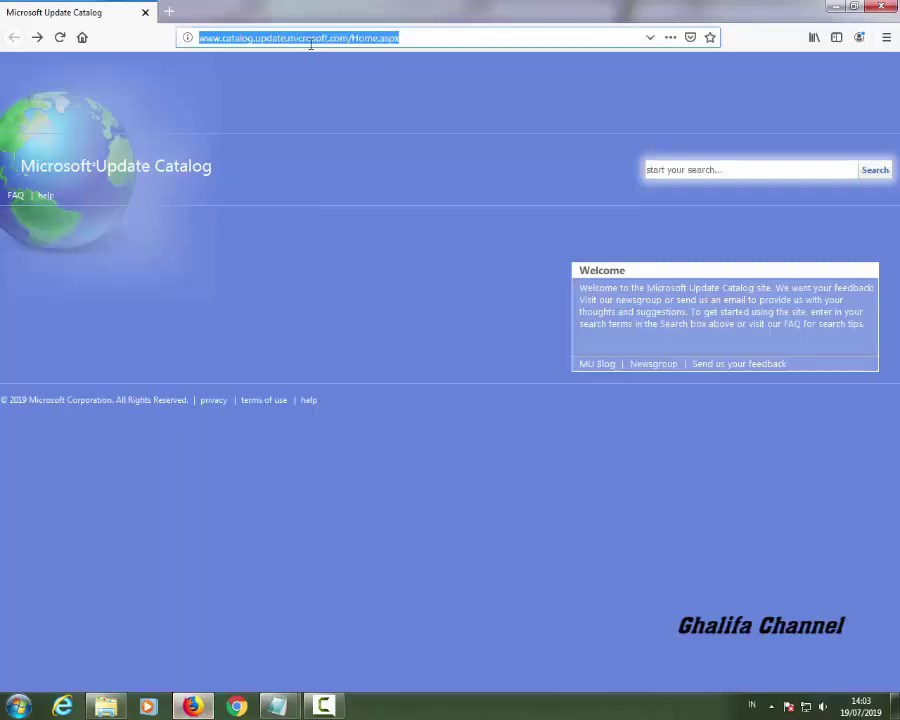
left_click(679, 169)
type("kb4499175")
left_click(870, 175)
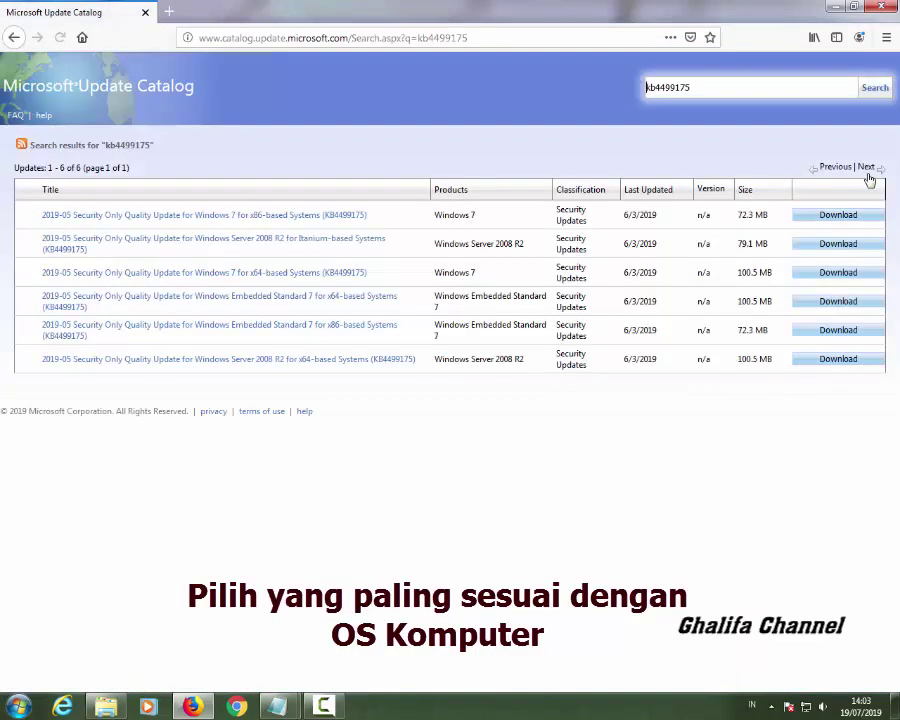
Step: Download the Windows 7 x86 update's .msu package, saving it as a file, and close the download window
left_click(842, 218)
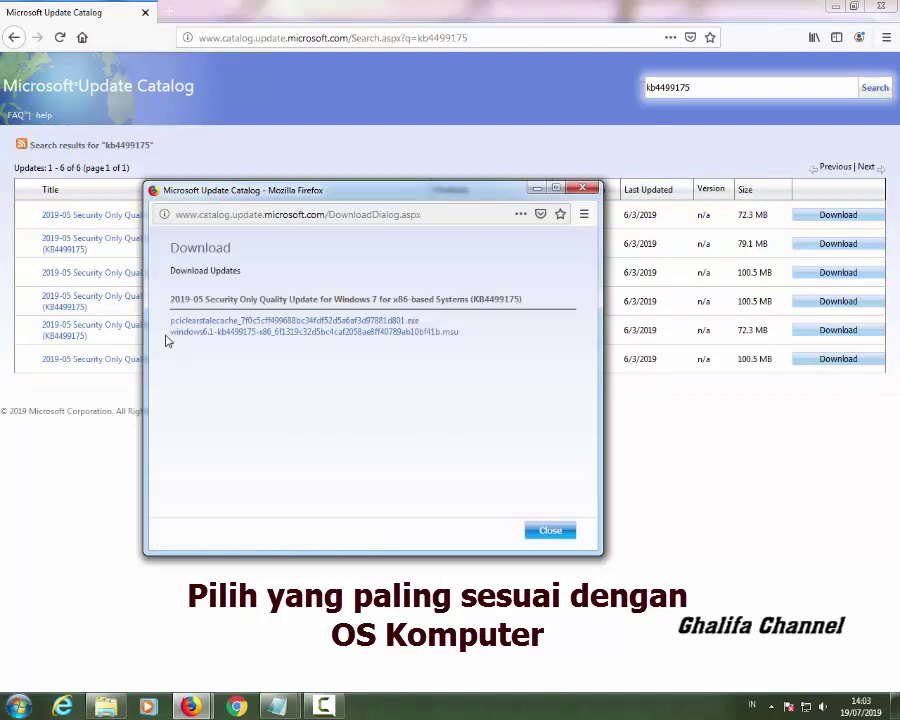
left_click_drag(169, 334, 468, 342)
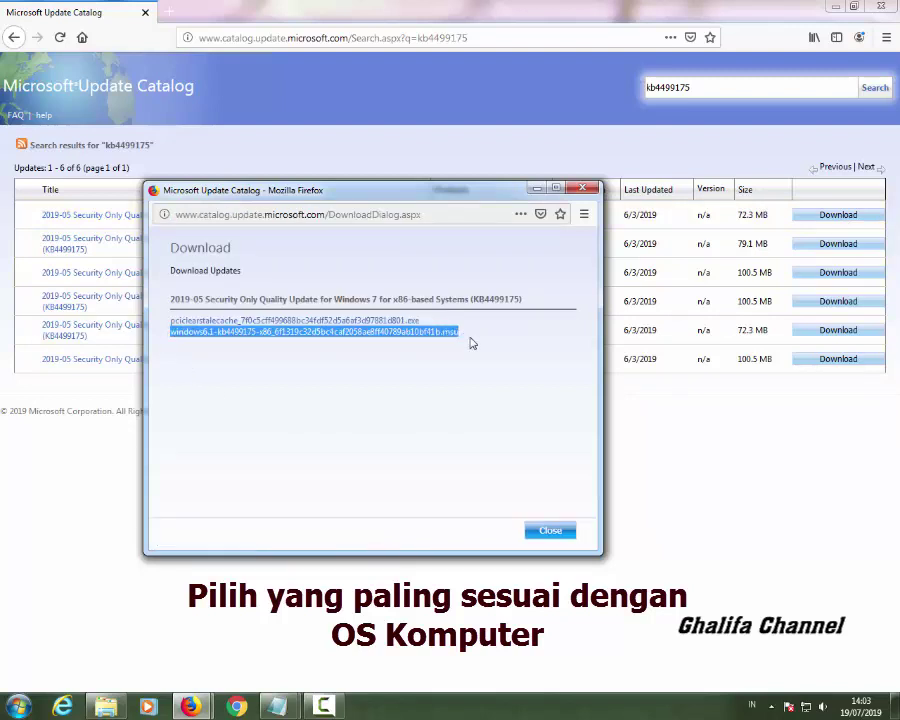
left_click(351, 337)
left_click(270, 392)
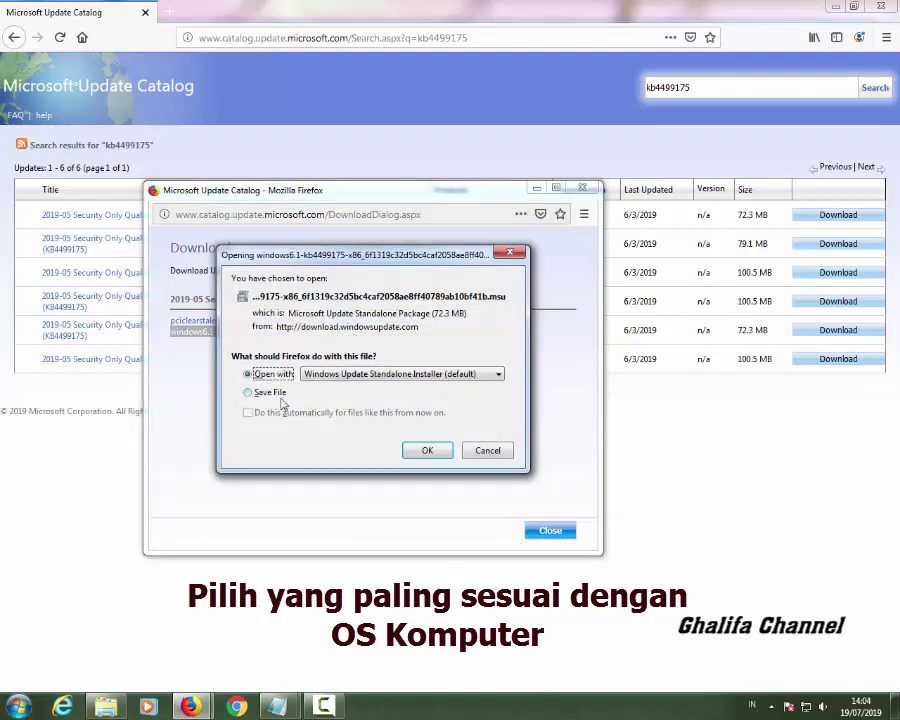
left_click(425, 452)
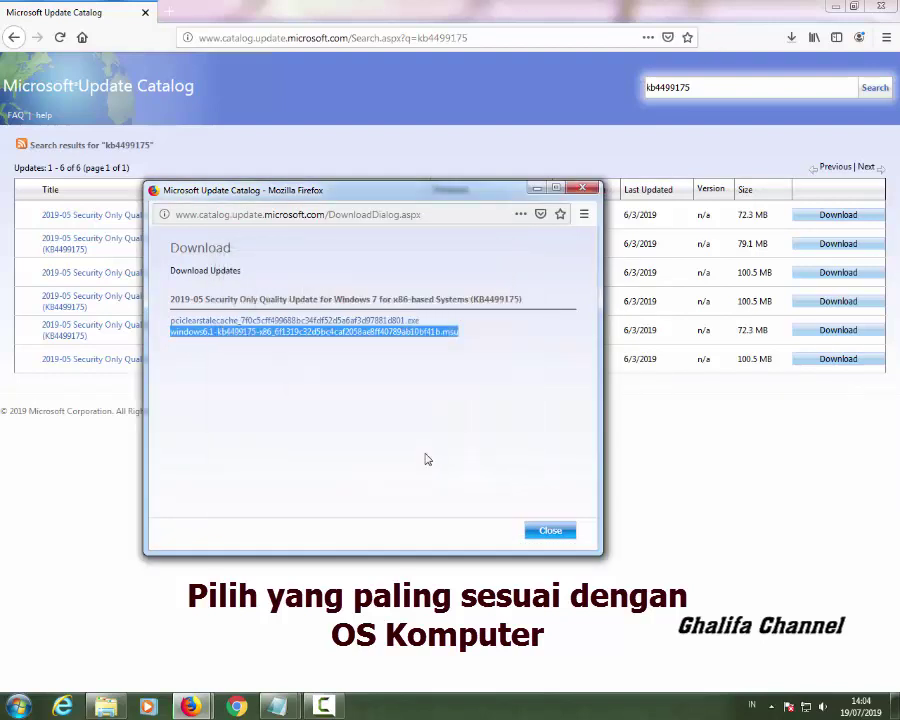
left_click(546, 530)
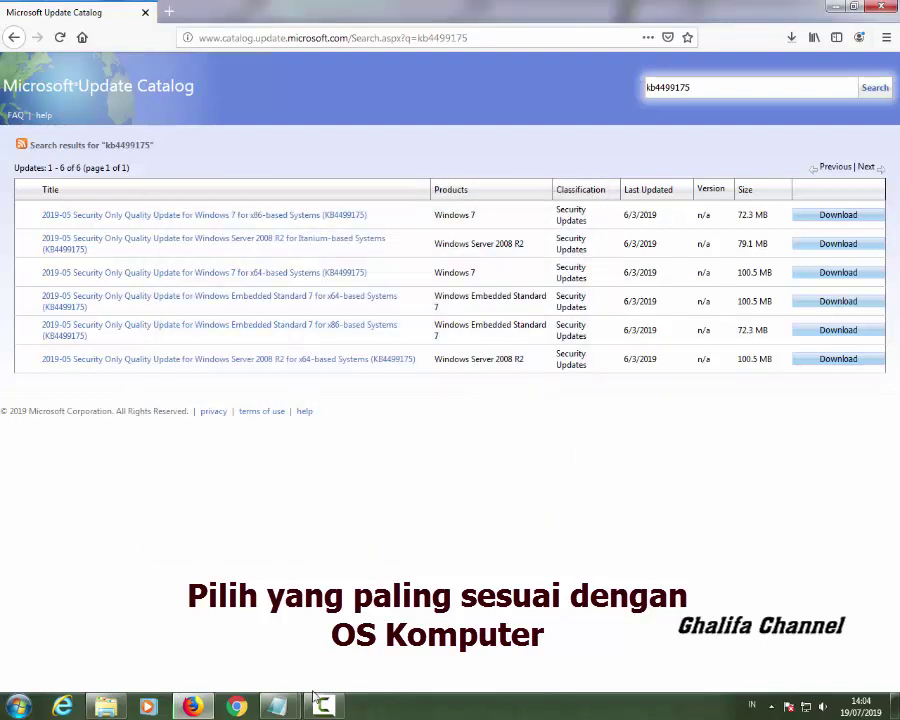
Step: Return to the new 2.txt notes in Notepad and highlight instruction 3 about installing the patch
mouse_move(276, 706)
left_click(210, 630)
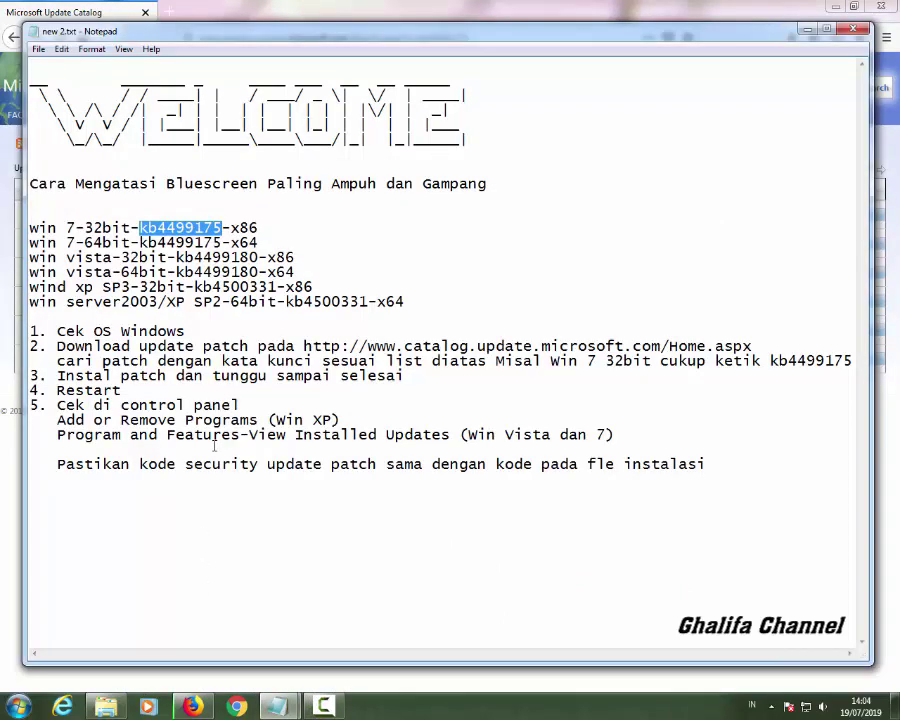
left_click_drag(58, 376, 417, 377)
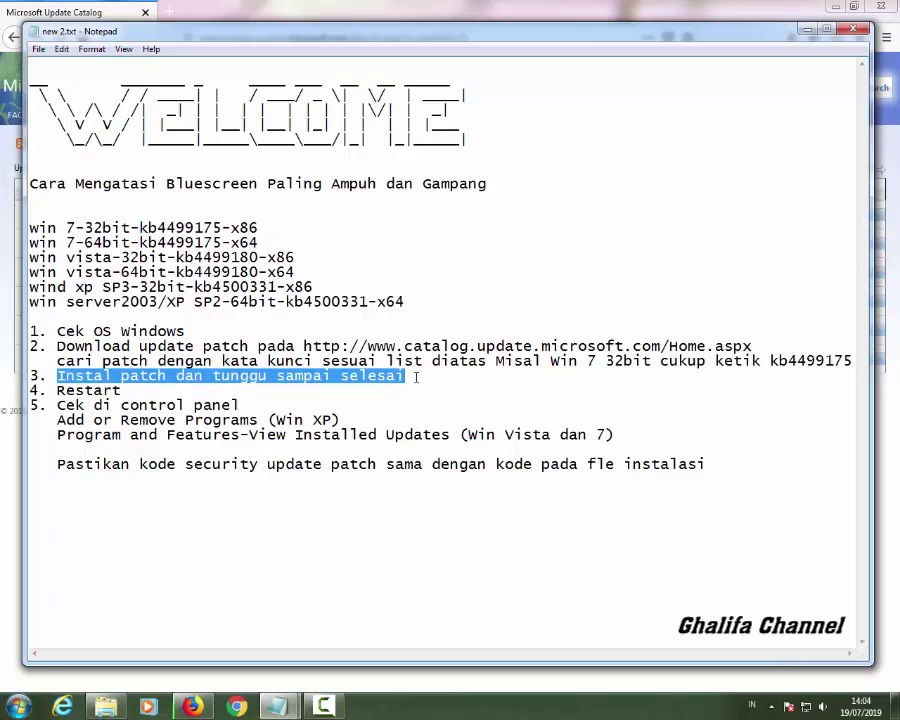
Step: Switch to Windows Explorer, run win 7-32bit-kb4499175-x86.msu and agree to install the security update
left_click(106, 706)
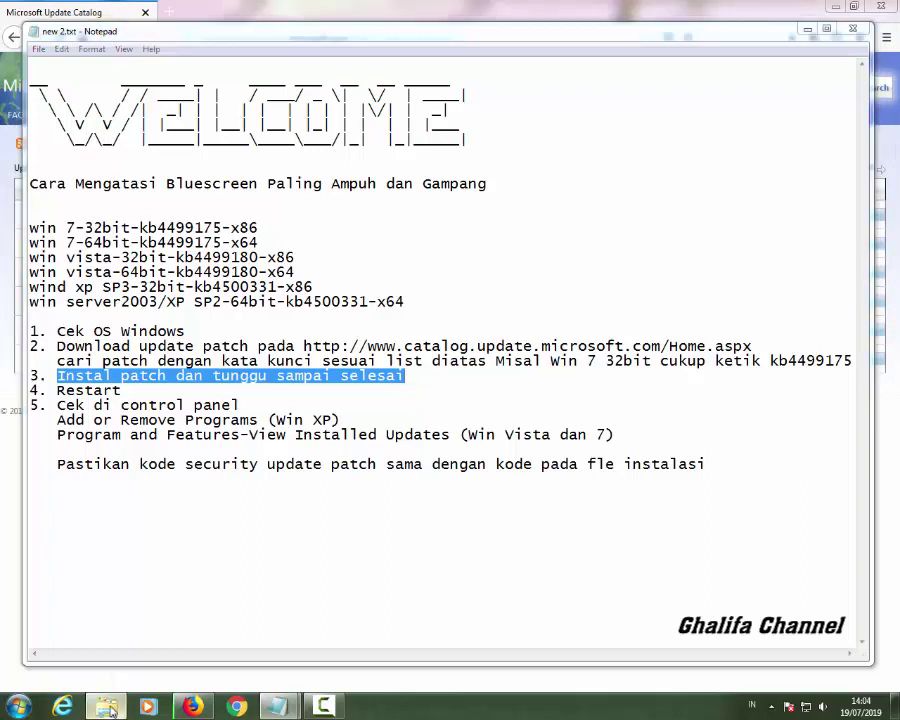
left_click(232, 97)
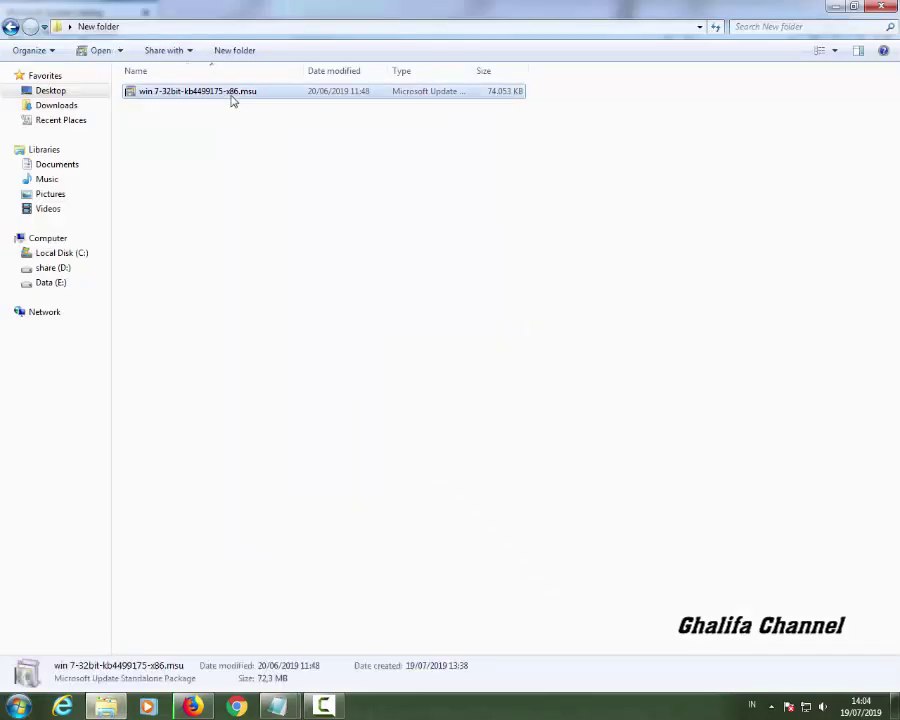
double_click(232, 97)
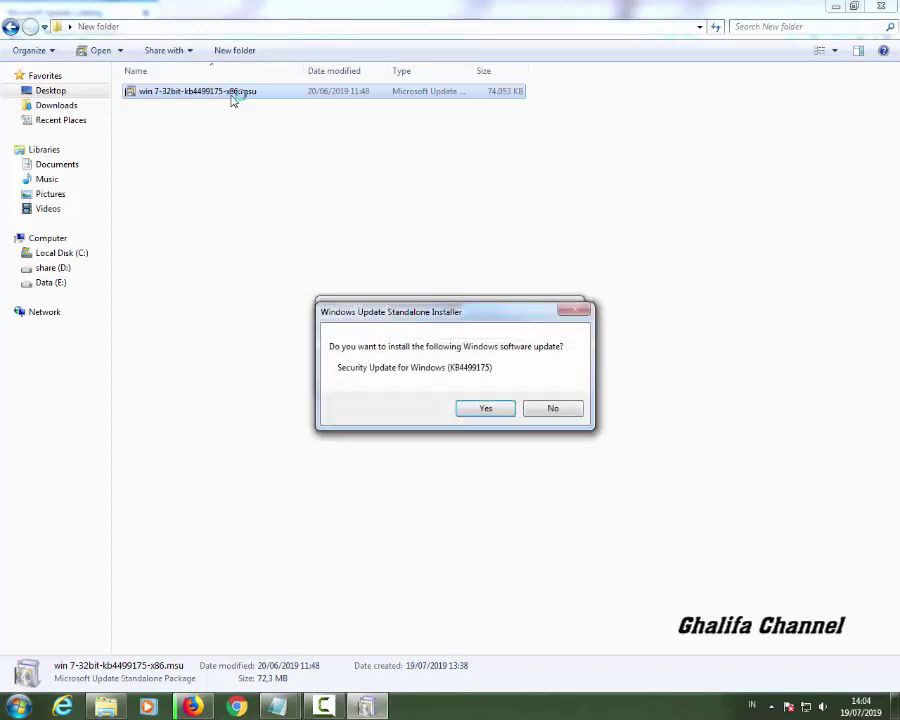
left_click(488, 414)
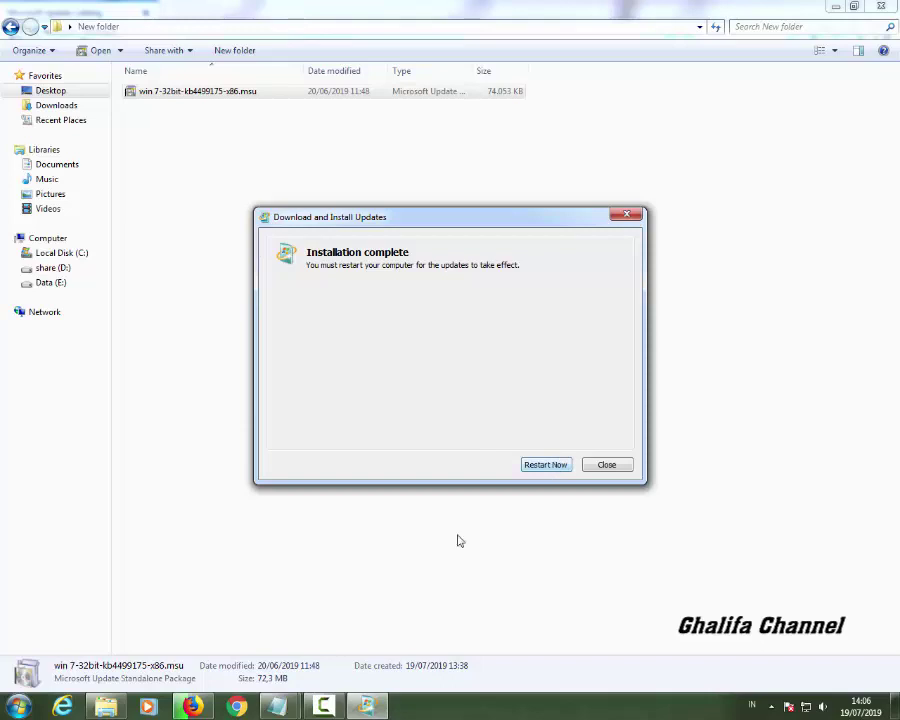
Step: Bring the Notepad notes back, highlight the Restart instruction, and minimize the notes
left_click(279, 706)
left_click(217, 638)
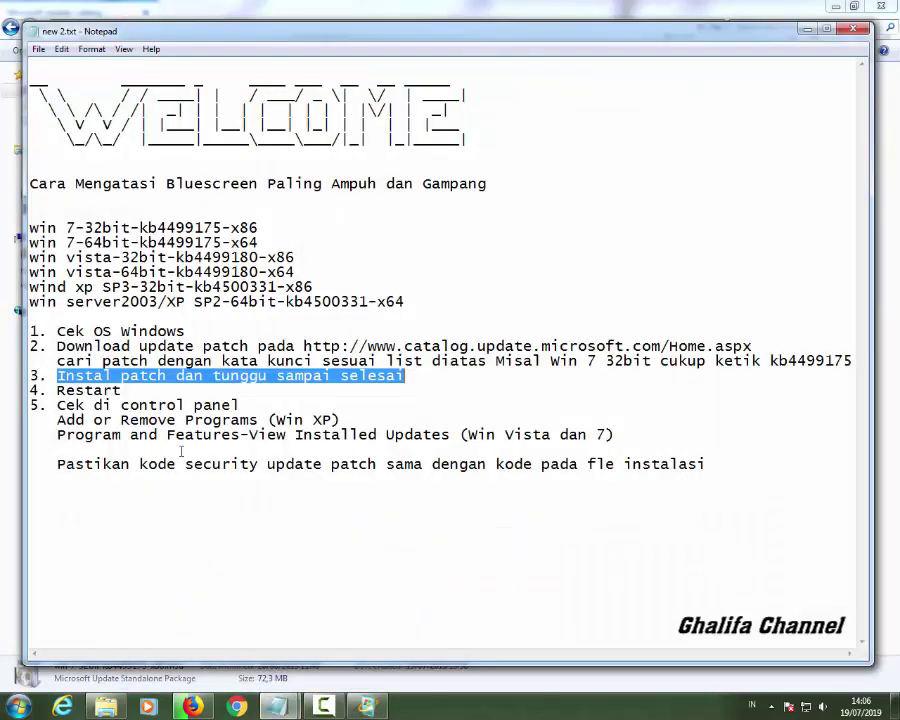
left_click_drag(124, 390, 58, 390)
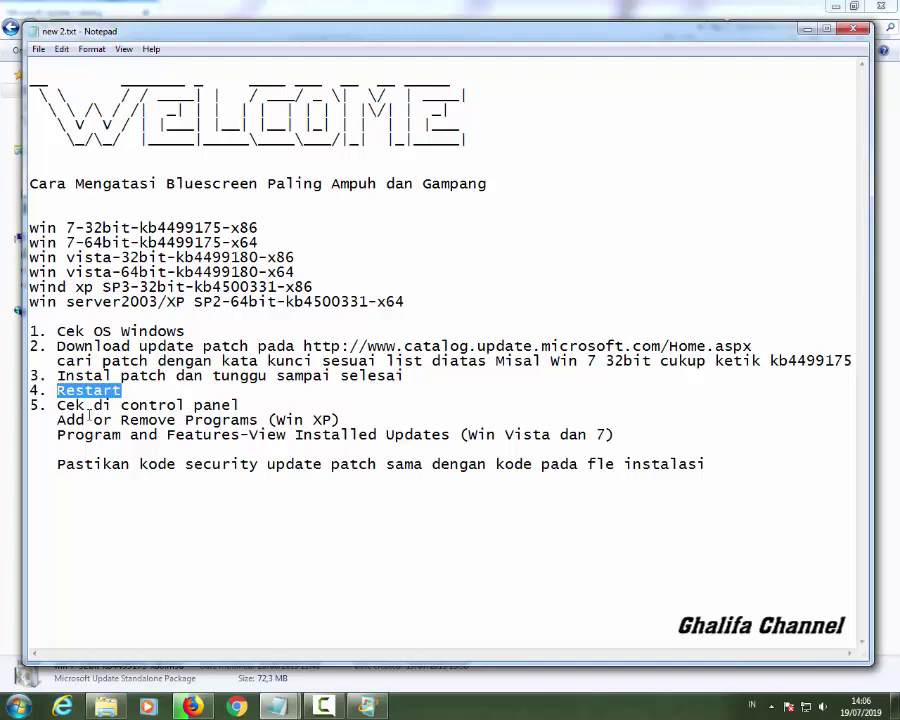
left_click(808, 30)
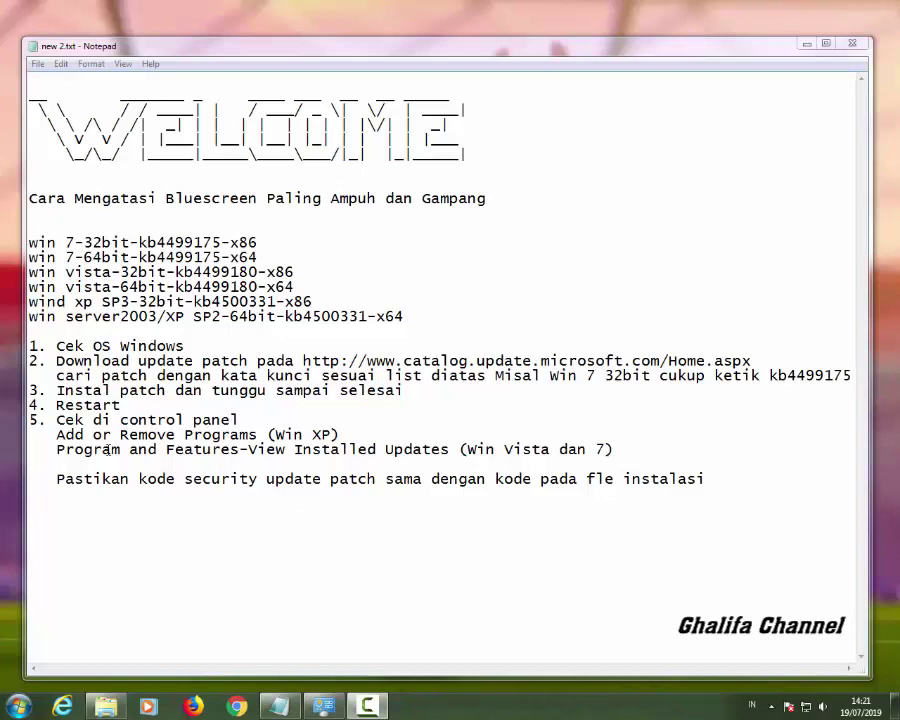
Step: Highlight the control panel verification instructions line by line in the notes, plus the code kb4499175 in the Windows 7 32-bit entry
left_click_drag(53, 421, 243, 421)
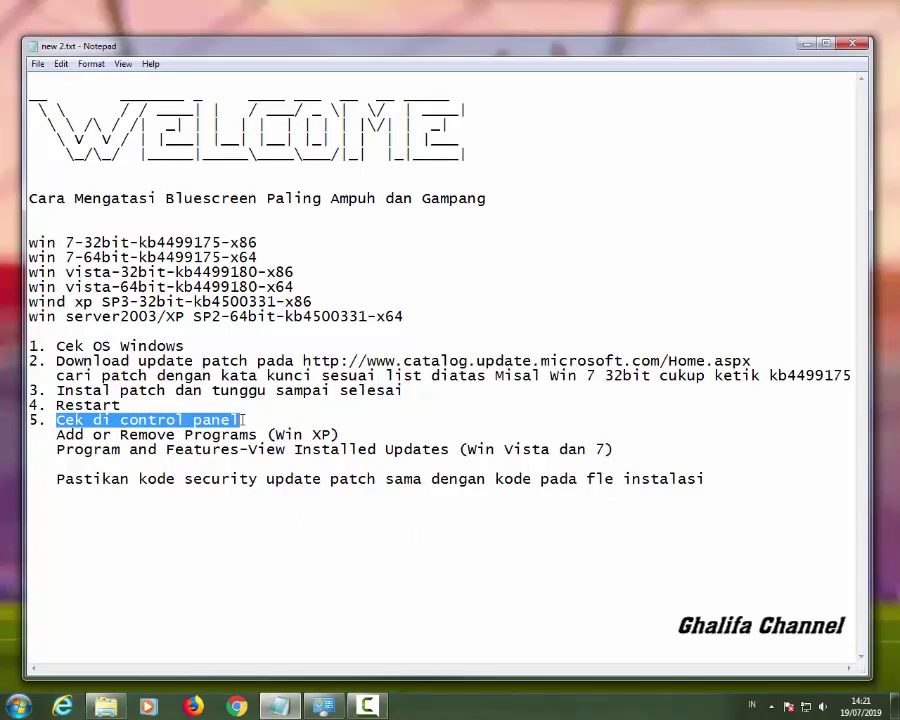
left_click_drag(56, 435, 341, 436)
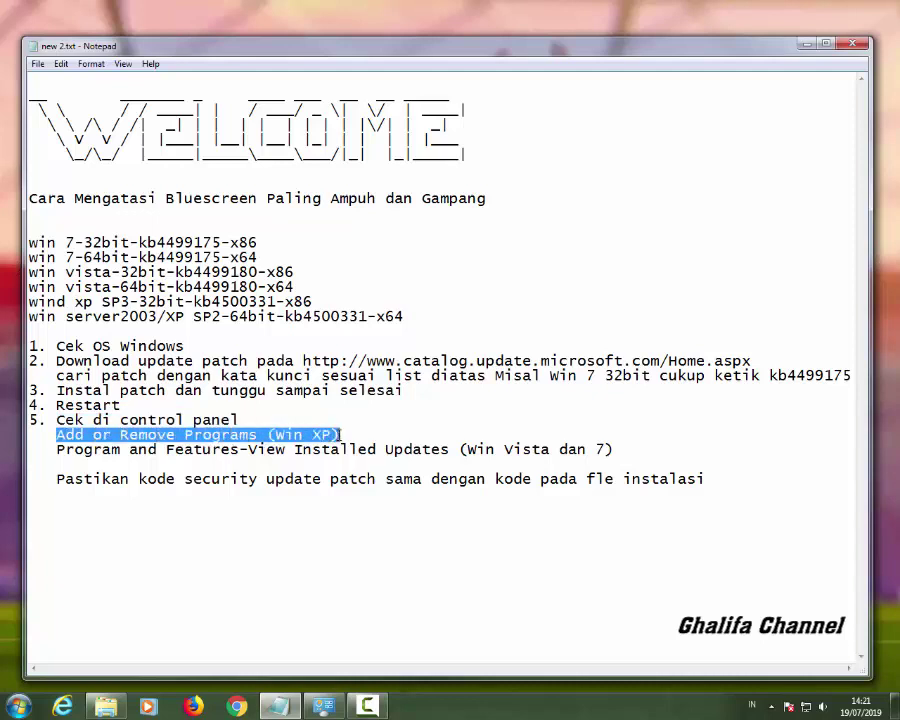
left_click_drag(56, 449, 615, 453)
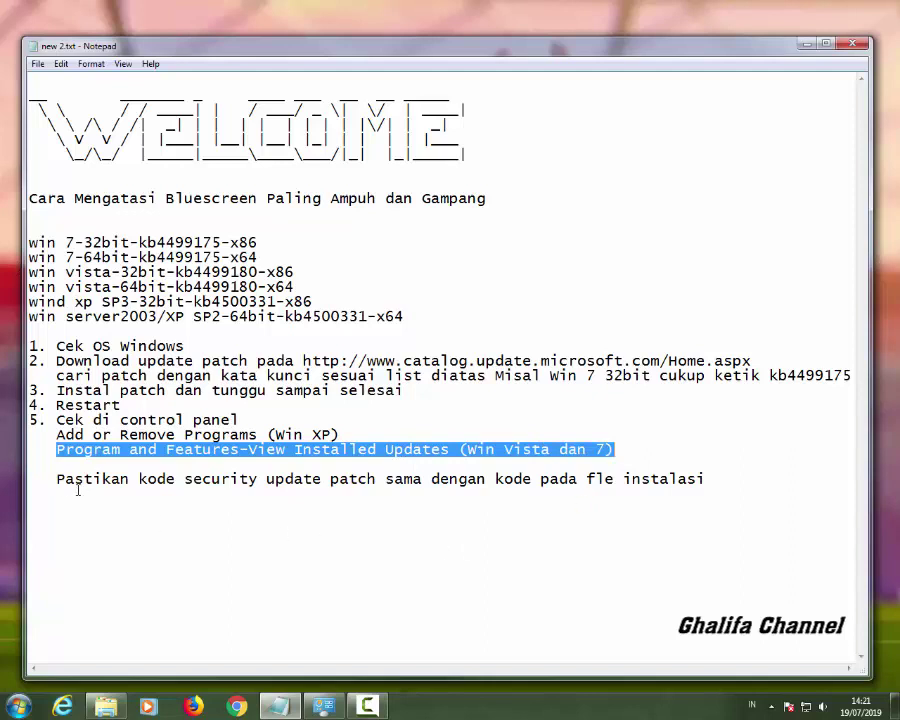
left_click_drag(56, 480, 712, 482)
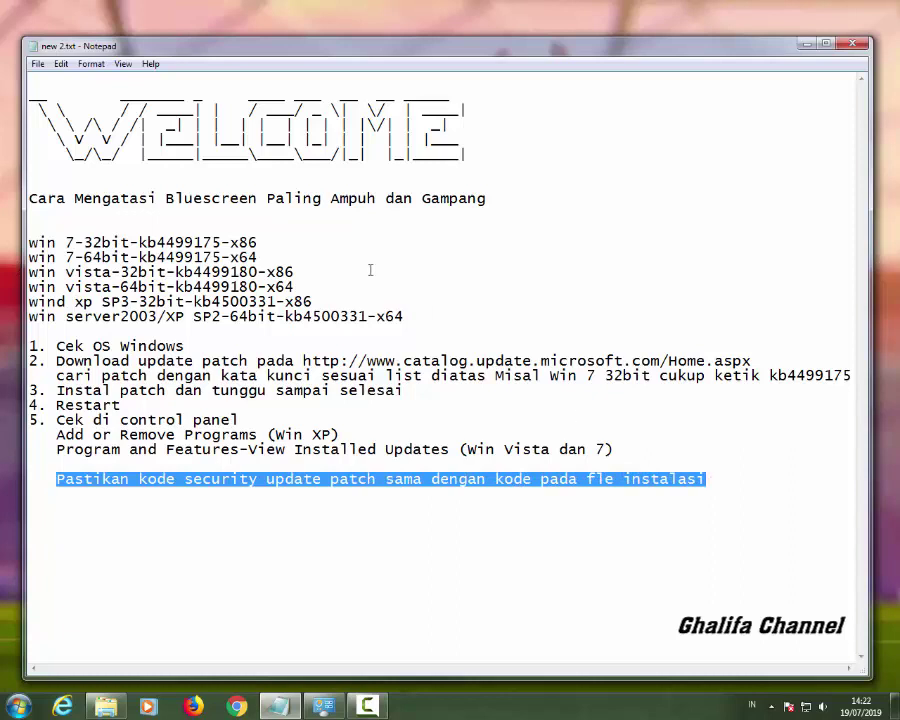
double_click(159, 242)
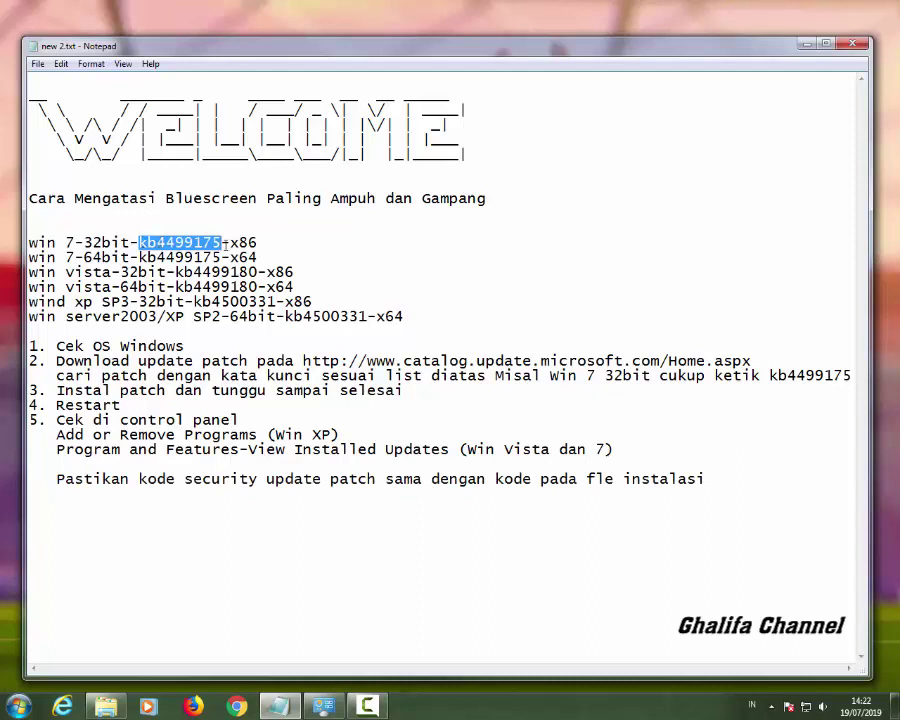
Step: Switch to Control Panel's Installed Updates, sort by installation date with the newest first, and select Security Update KB4499175
left_click(326, 710)
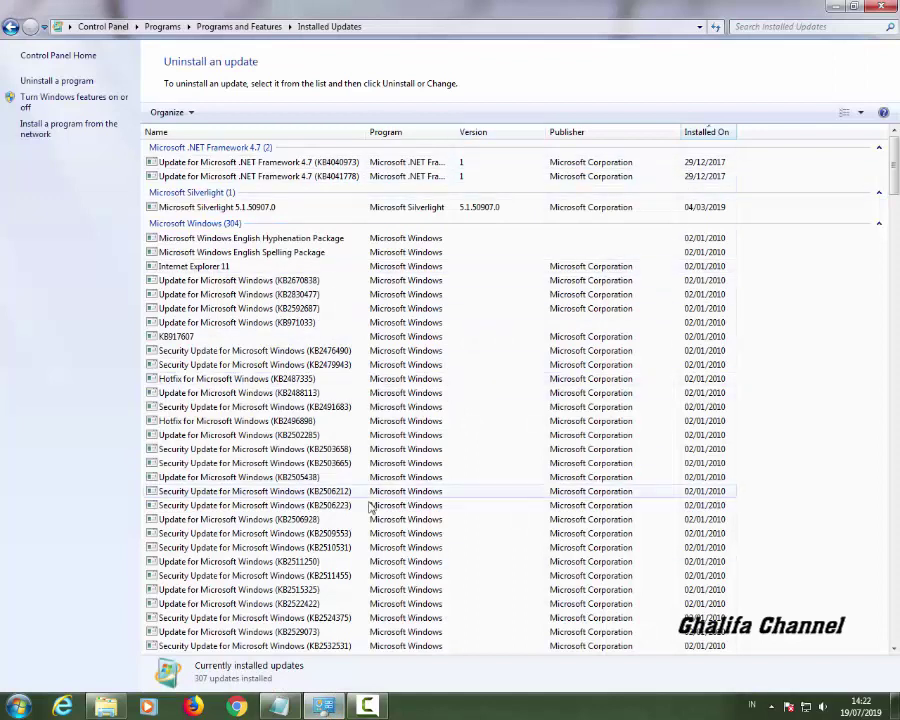
left_click(707, 134)
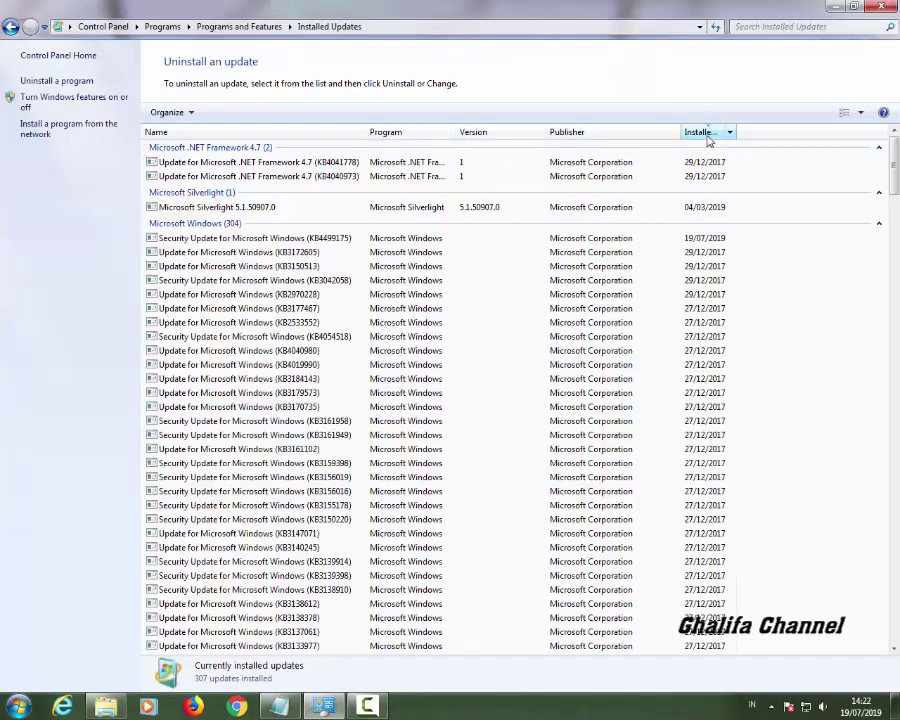
left_click(218, 240)
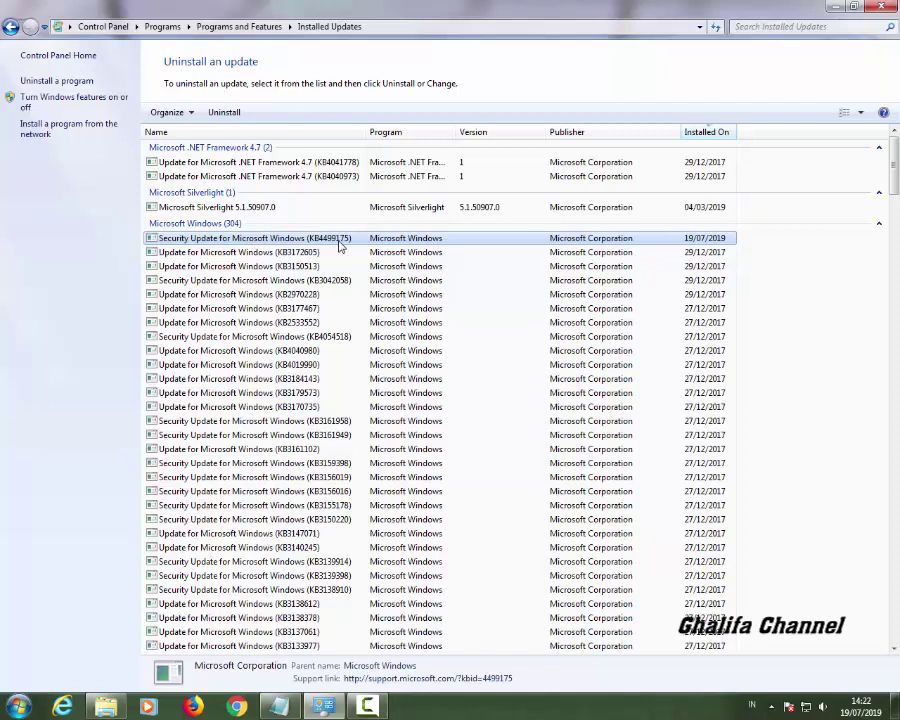
Step: Return to the Notepad notes and paste the "Thank You" ASCII banner below the last instruction
key("alt+Tab")
left_click(140, 541)
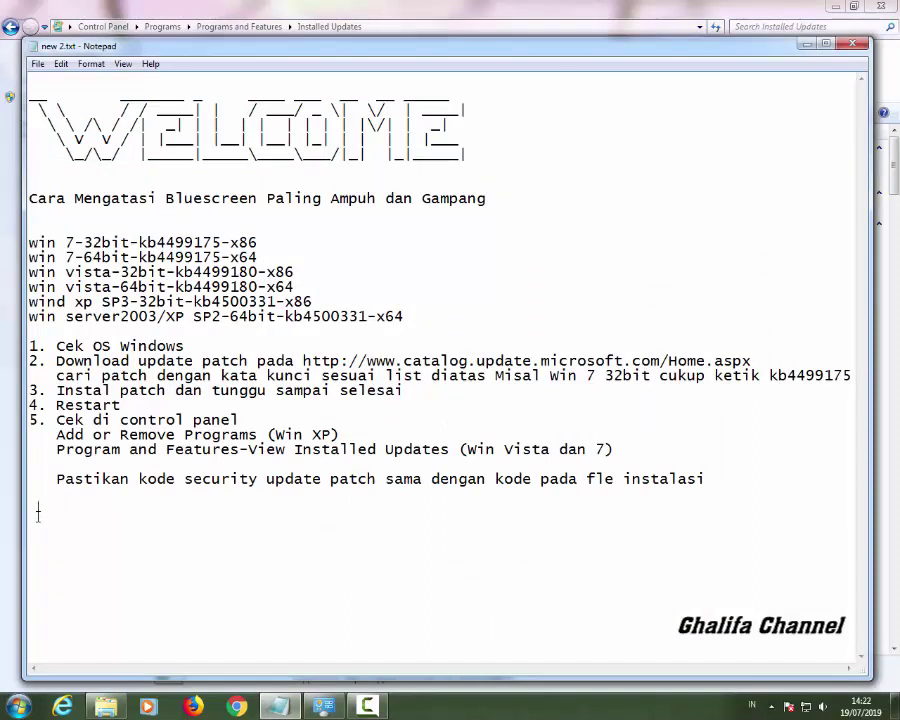
key("ctrl+v")
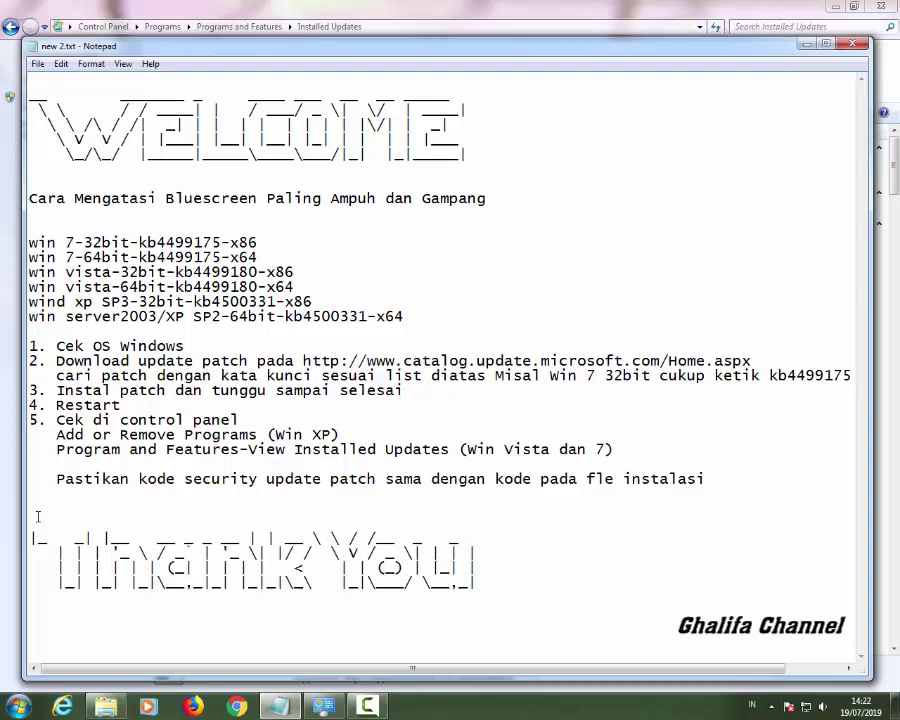